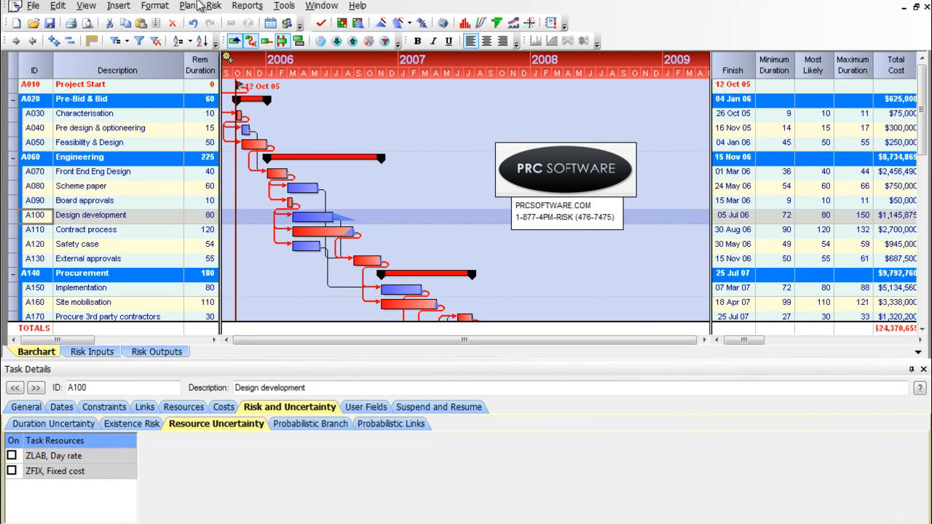
# Open the project's Risk Register and maximize its window
pyautogui.click(212, 6)
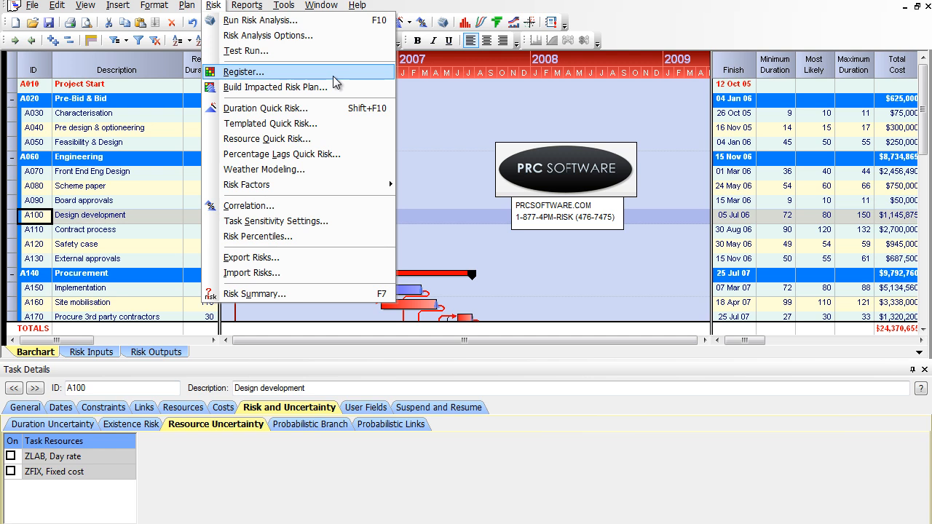
pyautogui.click(335, 82)
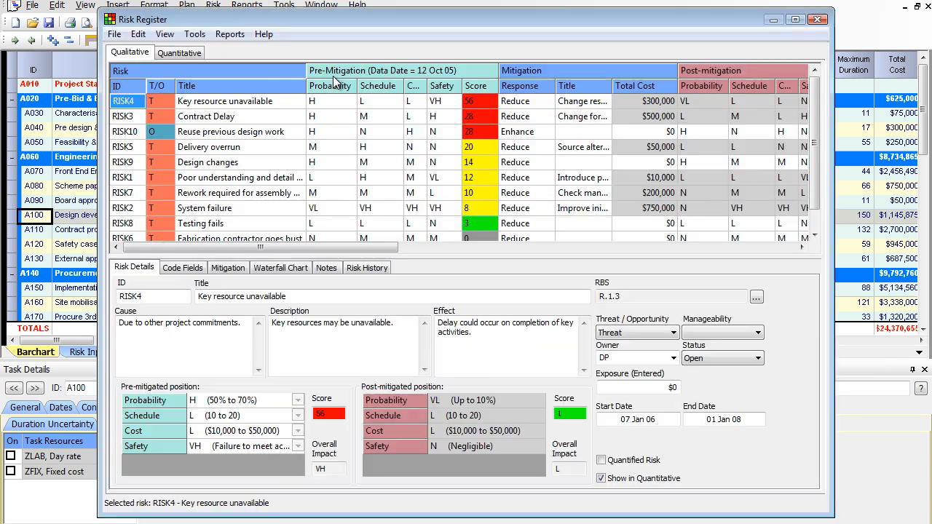
pyautogui.doubleClick(297, 21)
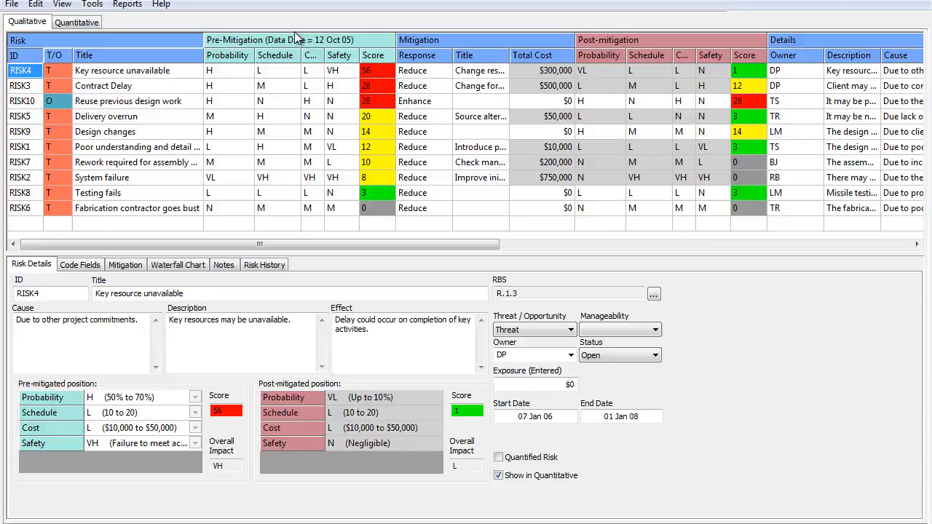
pyautogui.click(13, 4)
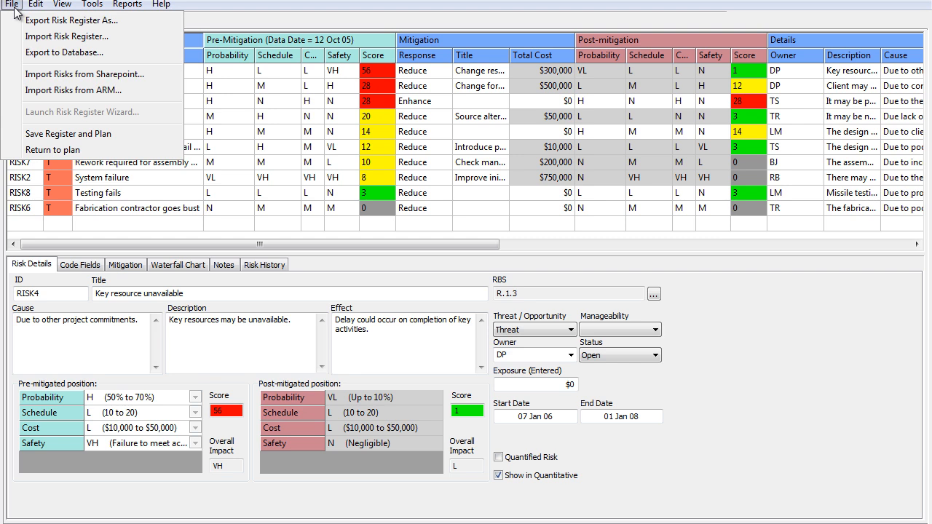
pyautogui.moveTo(28, 8)
pyautogui.moveTo(63, 6)
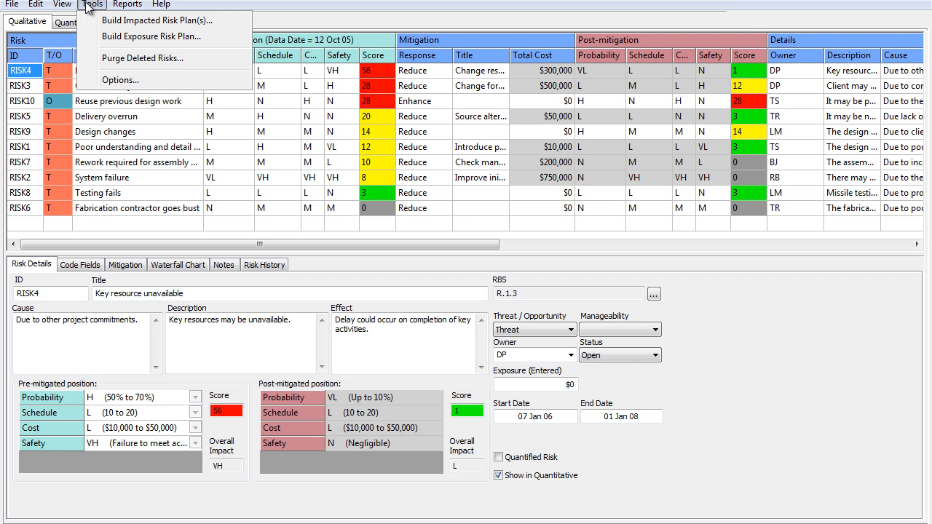
pyautogui.moveTo(129, 6)
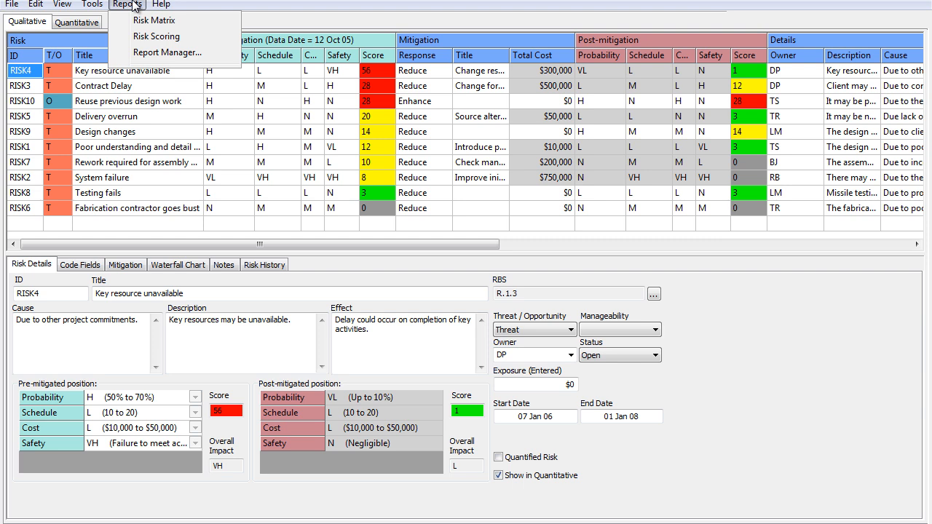
pyautogui.click(67, 6)
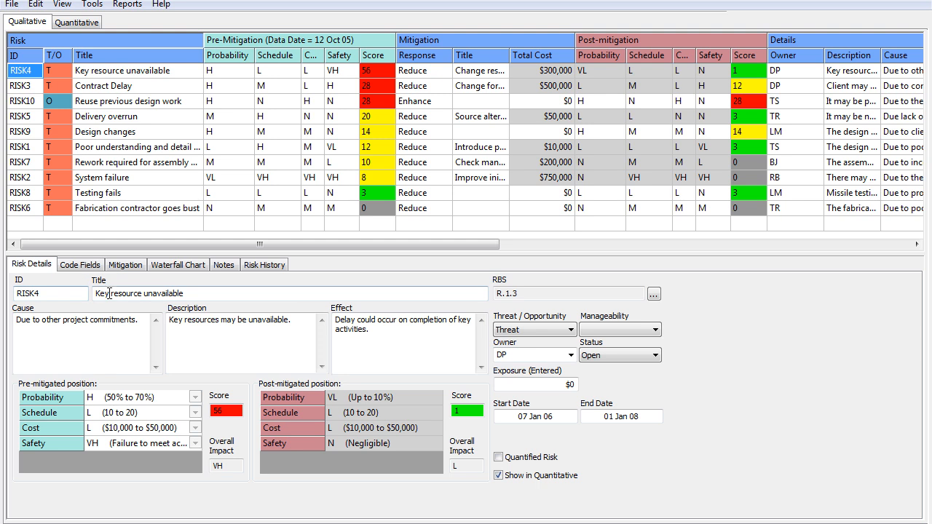
# Review the risk details of Delivery overrun, Design changes, Contract Delay and Key resource unavailable in the qualitative register
pyautogui.moveTo(231, 96); pyautogui.dragTo(241, 160)
pyautogui.click(134, 115)
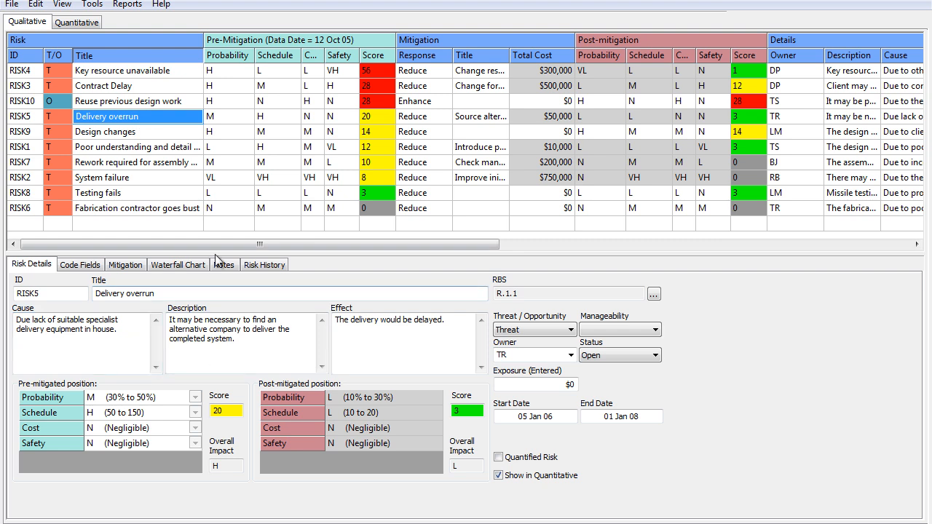
pyautogui.click(140, 134)
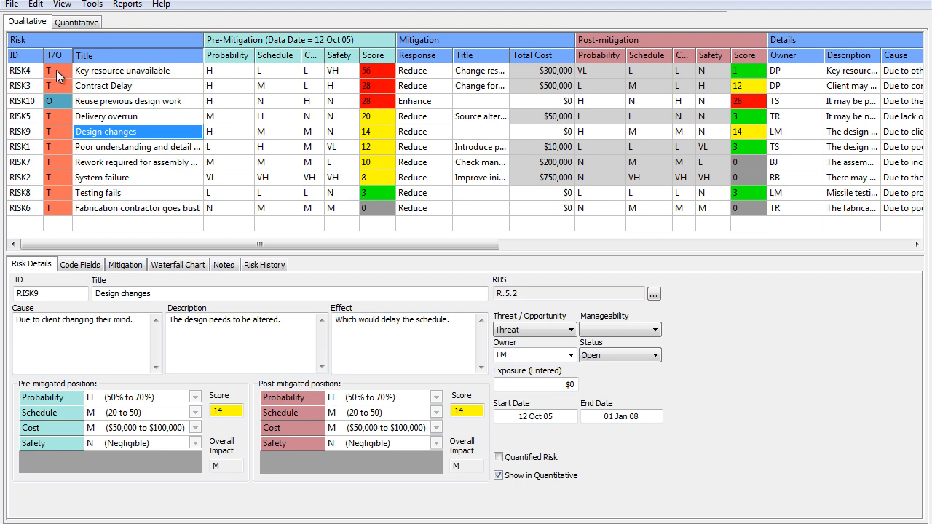
pyautogui.click(56, 70)
pyautogui.click(84, 88)
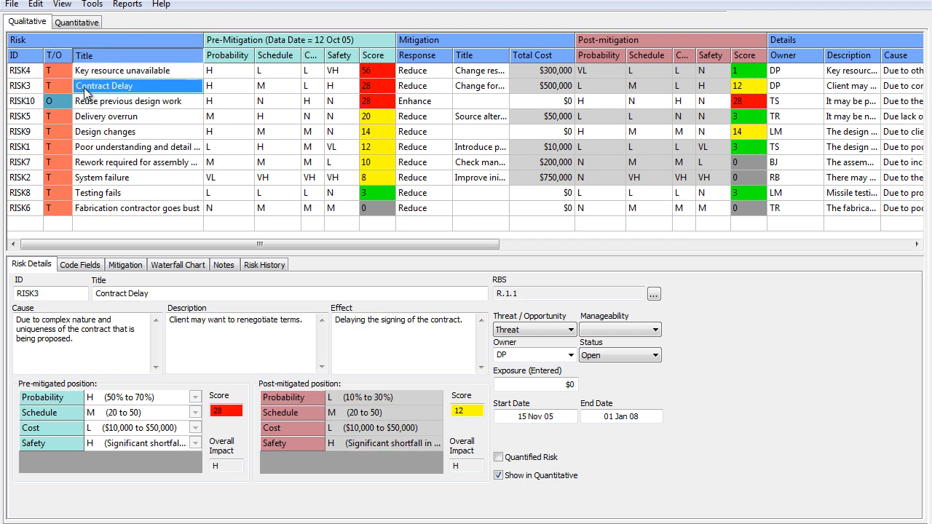
pyautogui.click(64, 66)
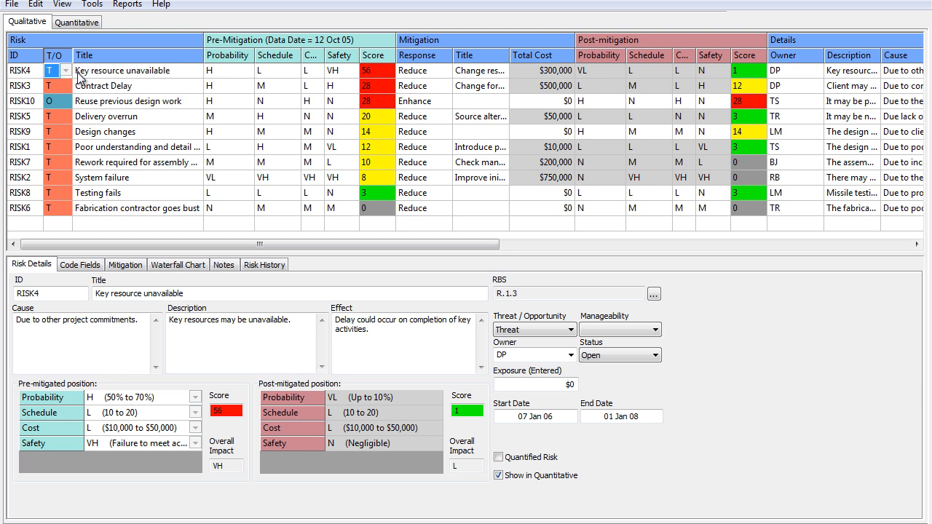
pyautogui.press('Down')
pyautogui.press('Right')
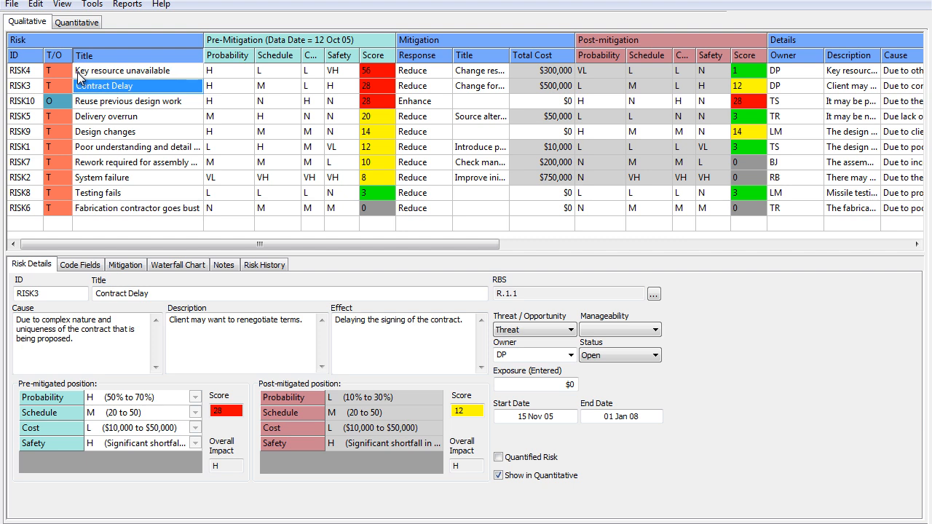
pyautogui.press('Right')
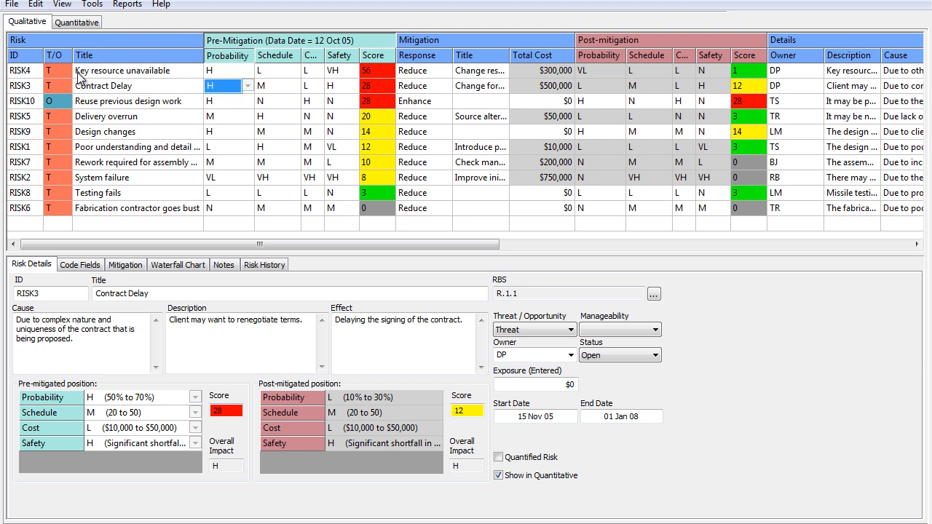
pyautogui.press('Up')
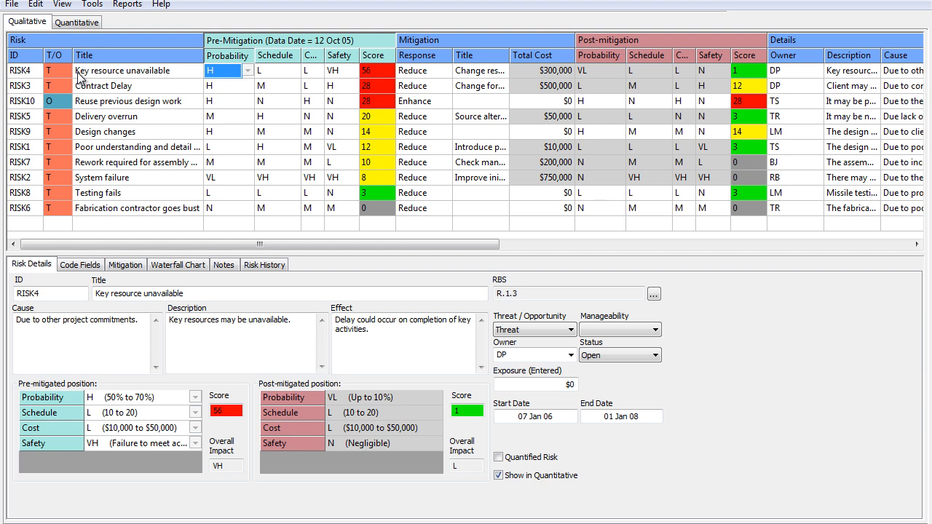
# Inspect the pre-mitigation Probability and Schedule rating scales and the Cost rating for the Key resource unavailable risk
pyautogui.click(248, 71)
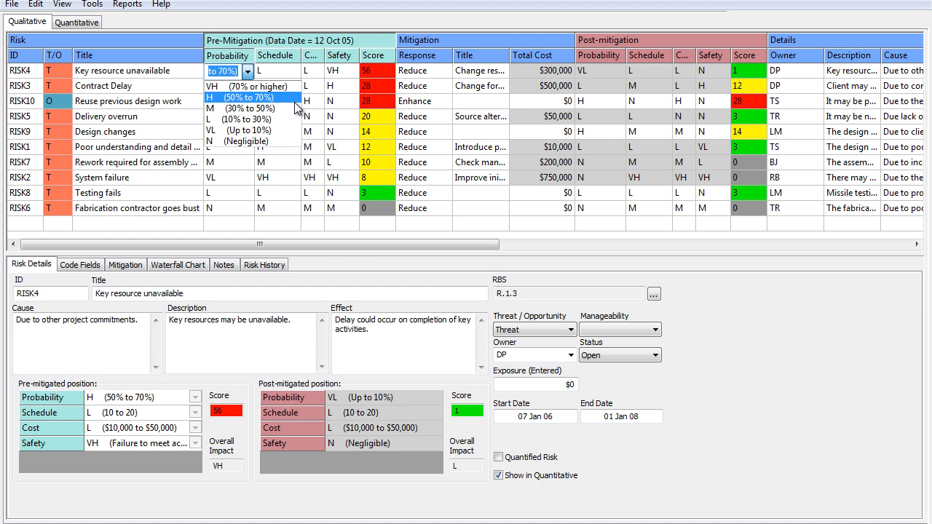
pyautogui.click(294, 72)
pyautogui.click(294, 70)
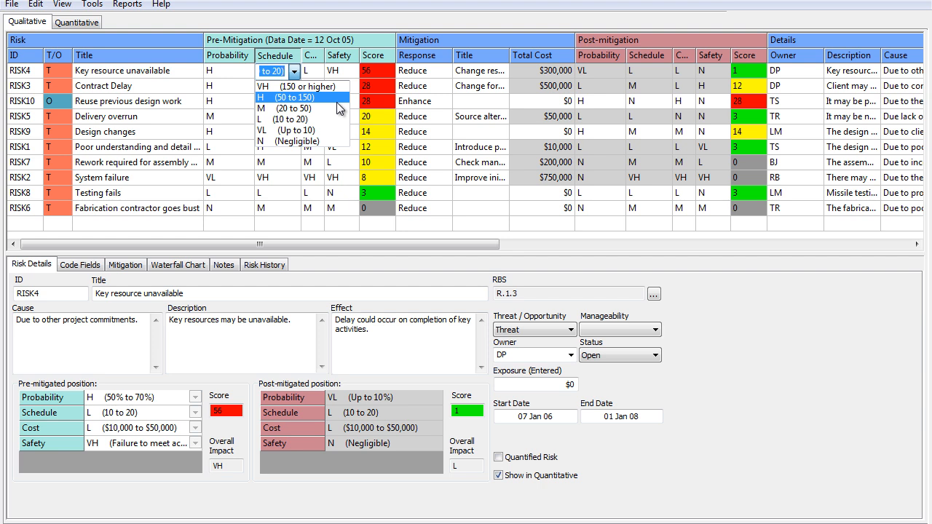
pyautogui.click(317, 77)
pyautogui.click(317, 76)
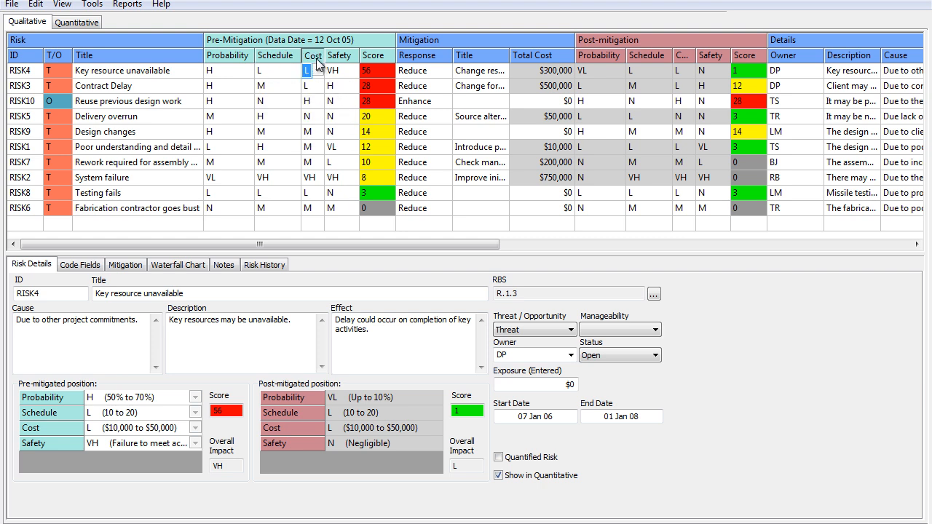
# Examine the pre-mitigation scores of the four highest-ranked risks, from Key resource unavailable to Delivery overrun
pyautogui.moveTo(383, 76); pyautogui.dragTo(384, 86)
pyautogui.click(385, 100)
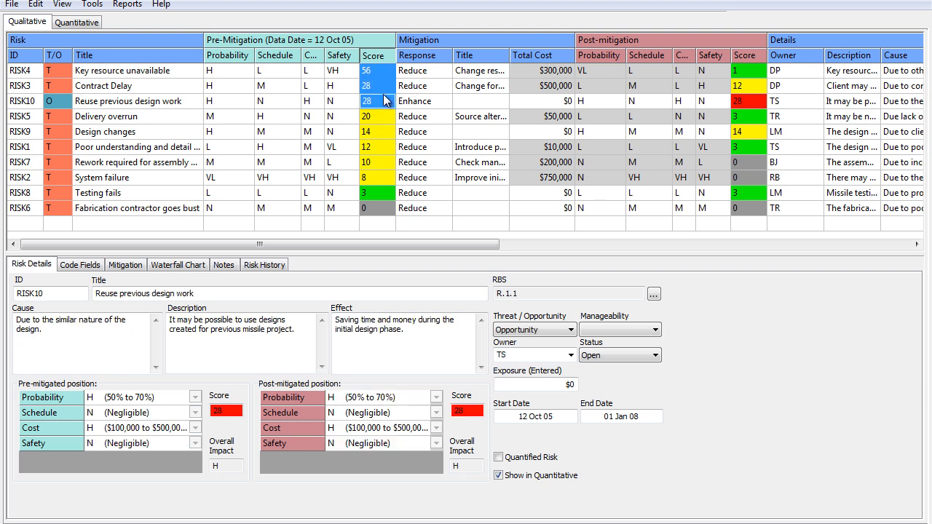
pyautogui.click(386, 76)
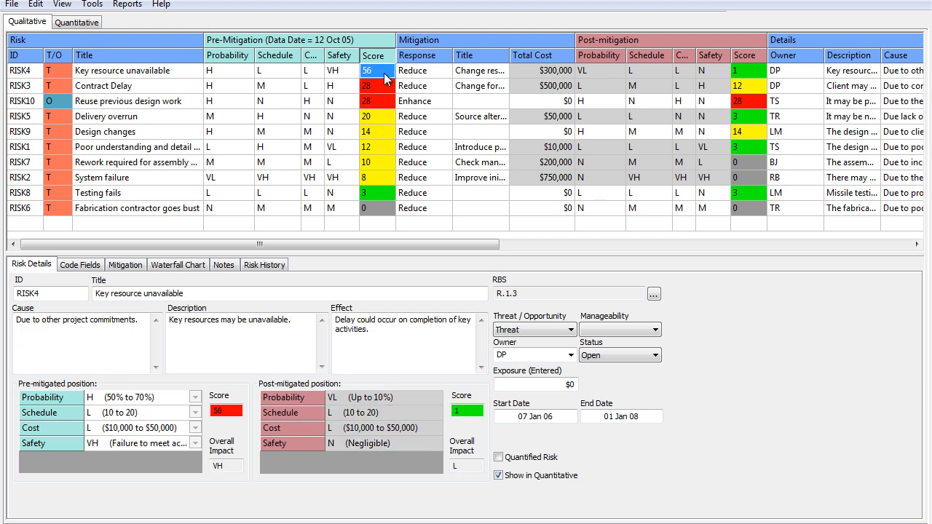
pyautogui.moveTo(386, 75); pyautogui.dragTo(385, 101)
pyautogui.click(385, 119)
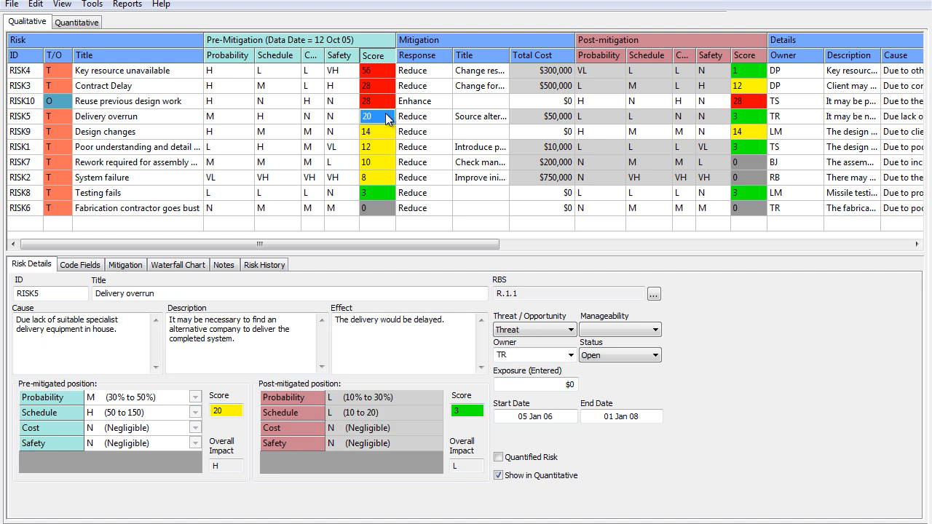
# Check the mitigation response options available for the Reuse previous design work opportunity and its mitigation title
pyautogui.click(411, 92)
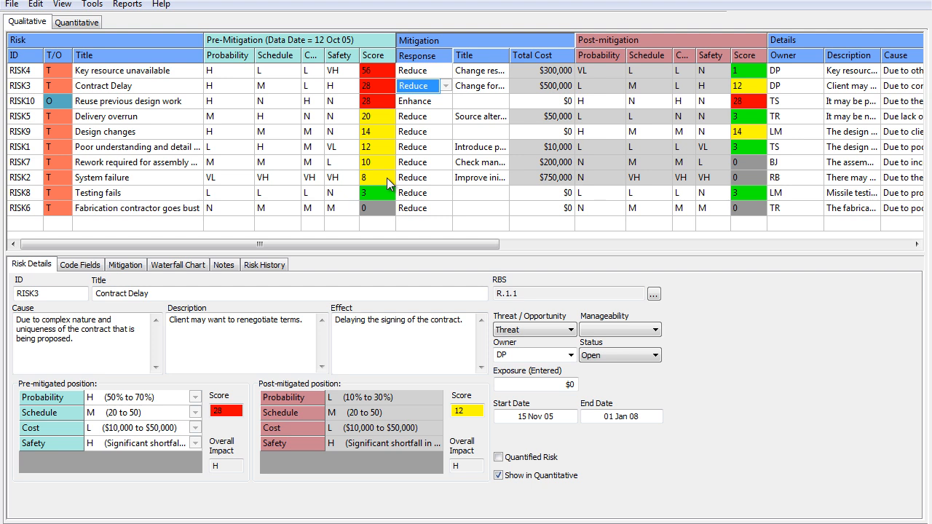
pyautogui.click(447, 104)
pyautogui.click(446, 104)
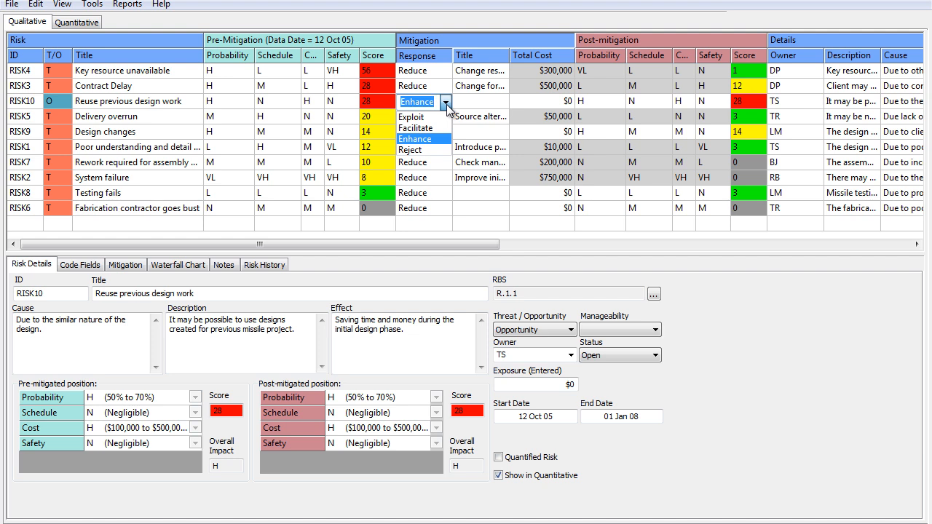
pyautogui.click(469, 100)
pyautogui.click(468, 100)
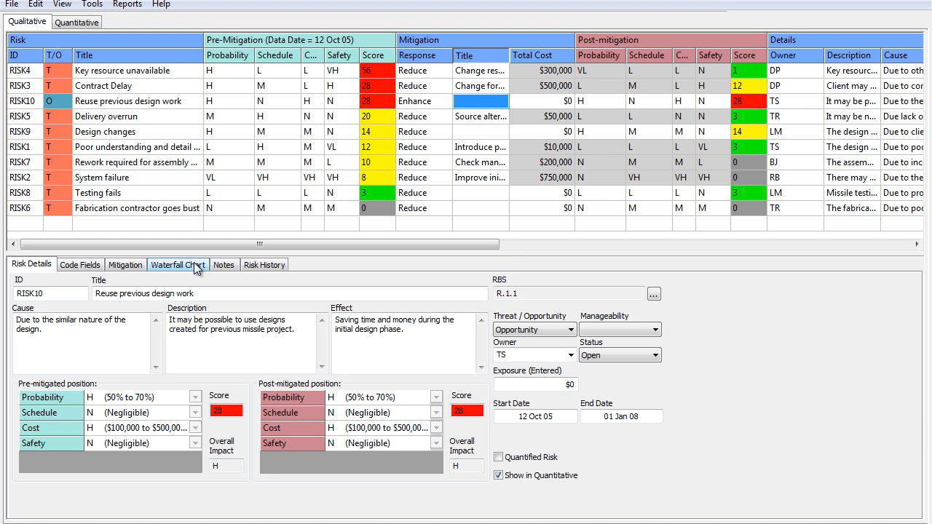
# Show the mitigation actions for the Key resource unavailable risk and examine its post-mitigation ratings
pyautogui.click(137, 267)
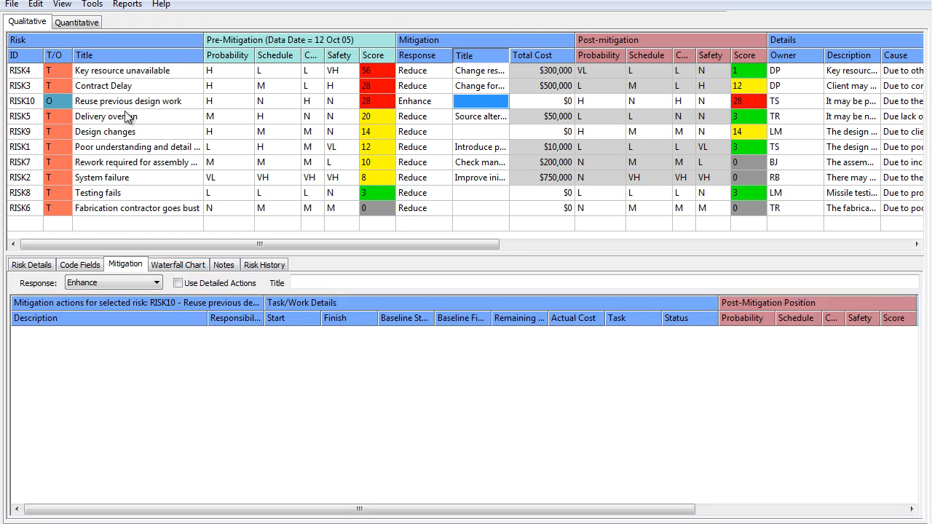
pyautogui.click(132, 72)
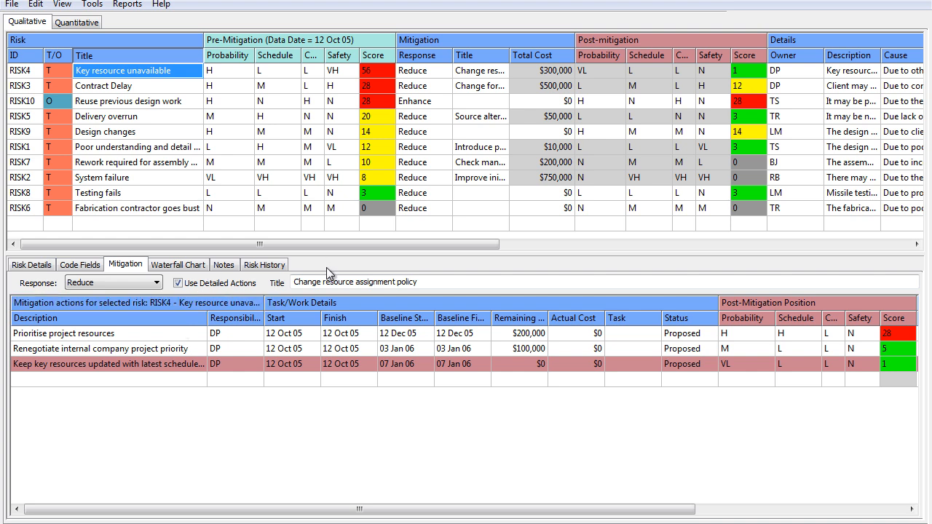
pyautogui.moveTo(344, 245); pyautogui.dragTo(392, 235)
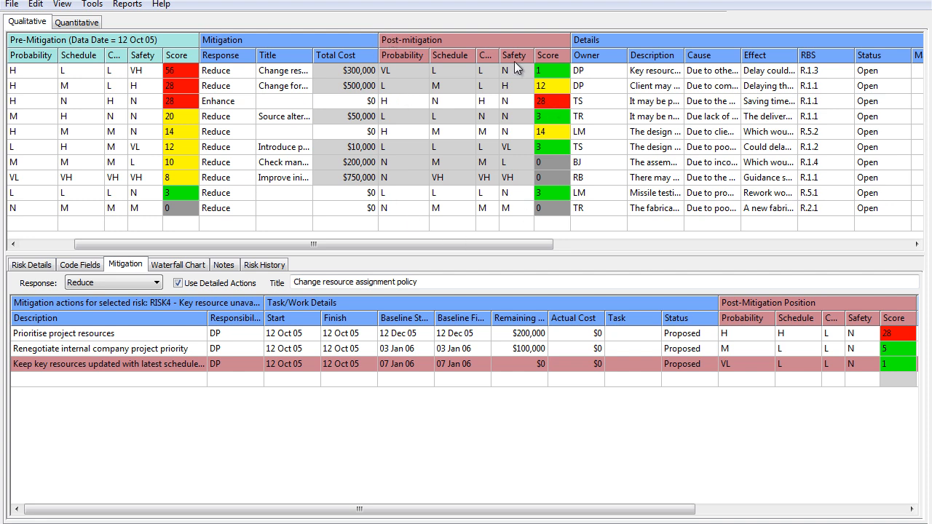
pyautogui.click(403, 70)
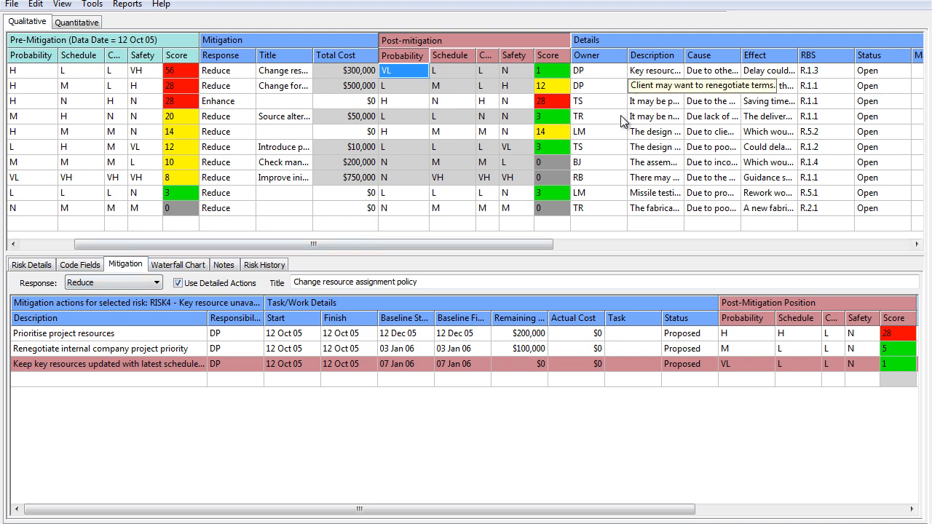
# View the register's Details columns and the Risk Breakdown Structure codes, closing the structure without changes
pyautogui.moveTo(517, 245); pyautogui.dragTo(762, 203)
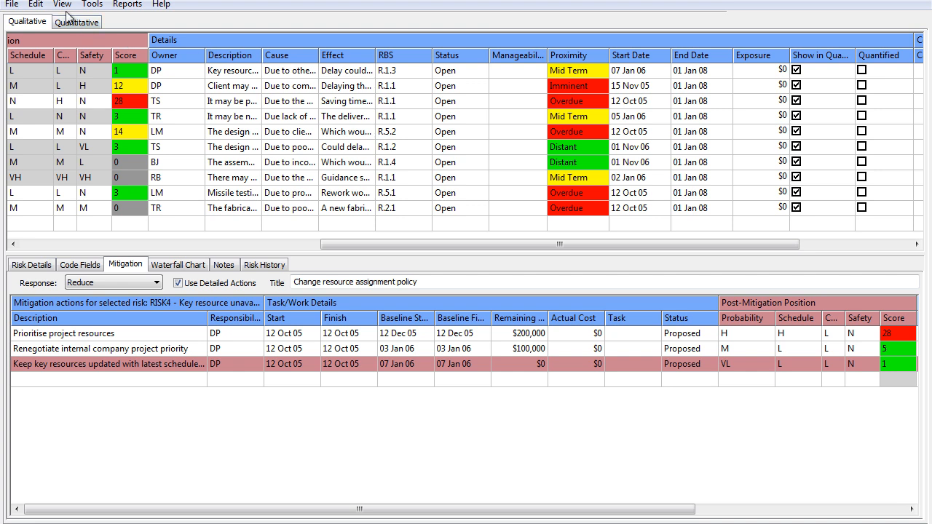
pyautogui.click(35, 4)
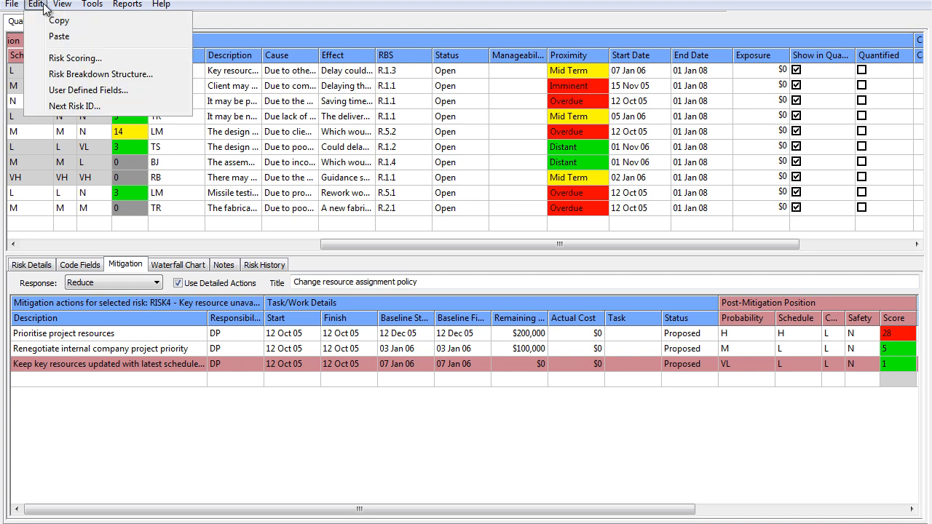
pyautogui.click(63, 74)
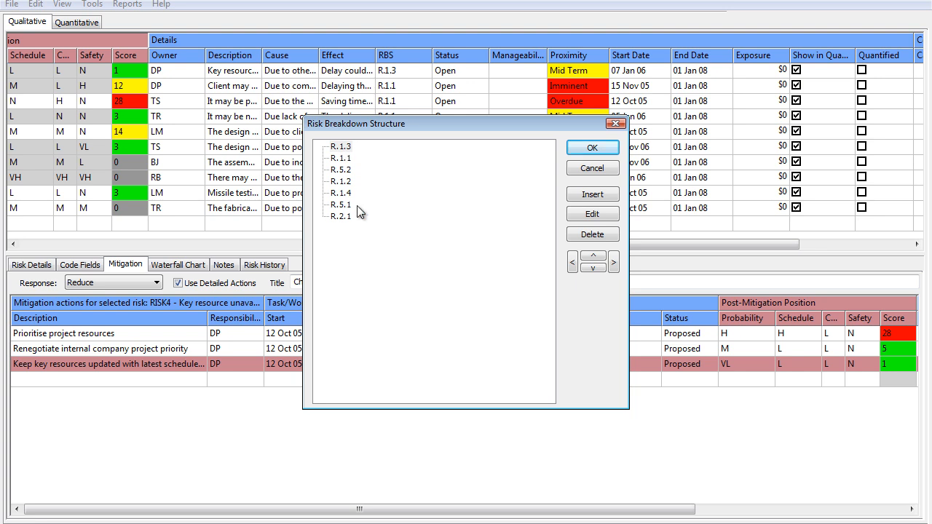
pyautogui.click(616, 124)
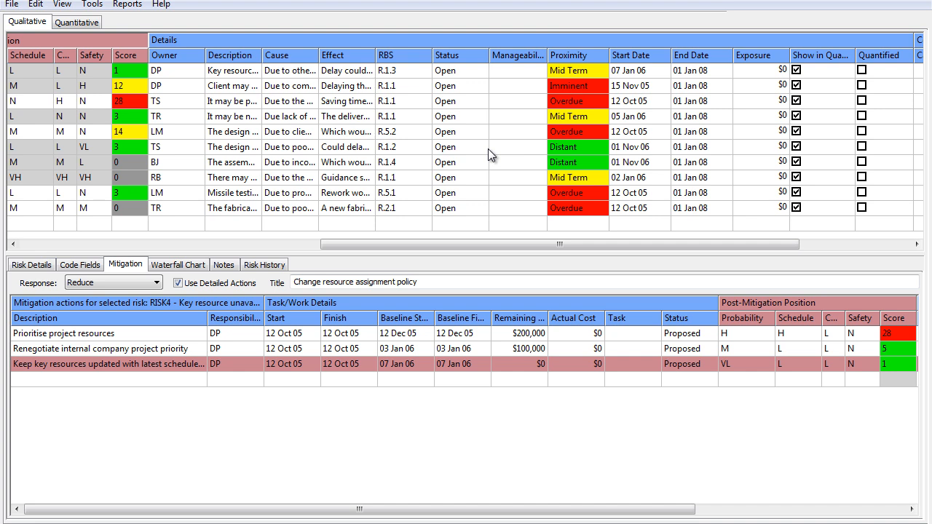
# Inspect the Status choices and Manageability field for Key resource unavailable, and the Show in Quantitative column
pyautogui.click(480, 75)
pyautogui.click(482, 75)
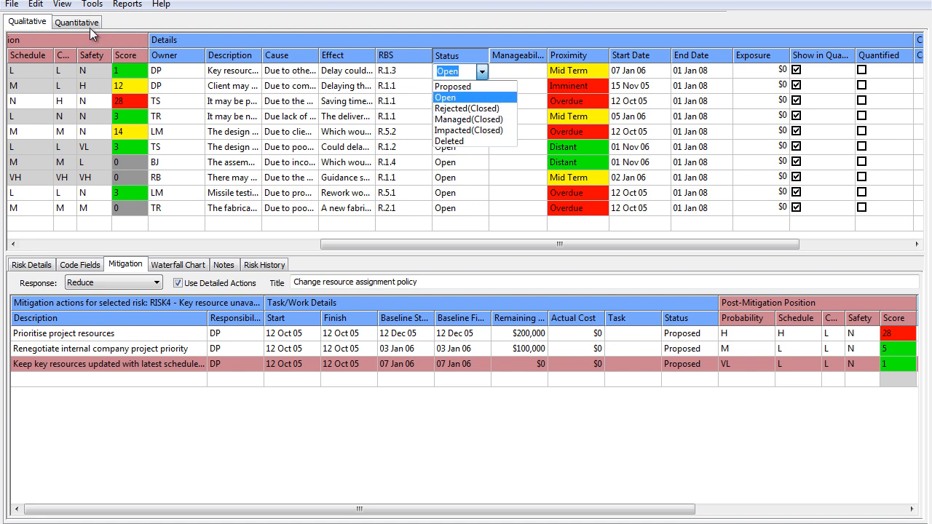
pyautogui.click(524, 69)
pyautogui.click(524, 68)
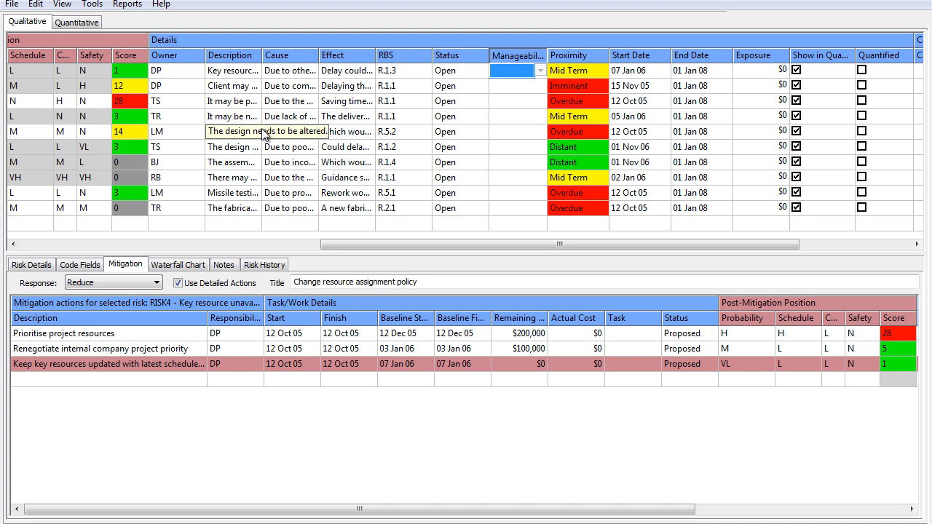
pyautogui.moveTo(596, 245); pyautogui.dragTo(704, 245)
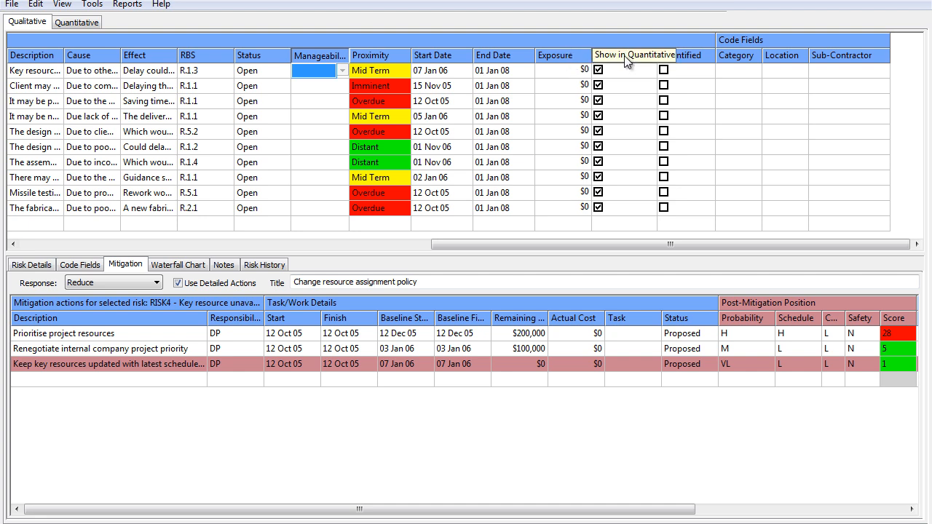
pyautogui.click(625, 76)
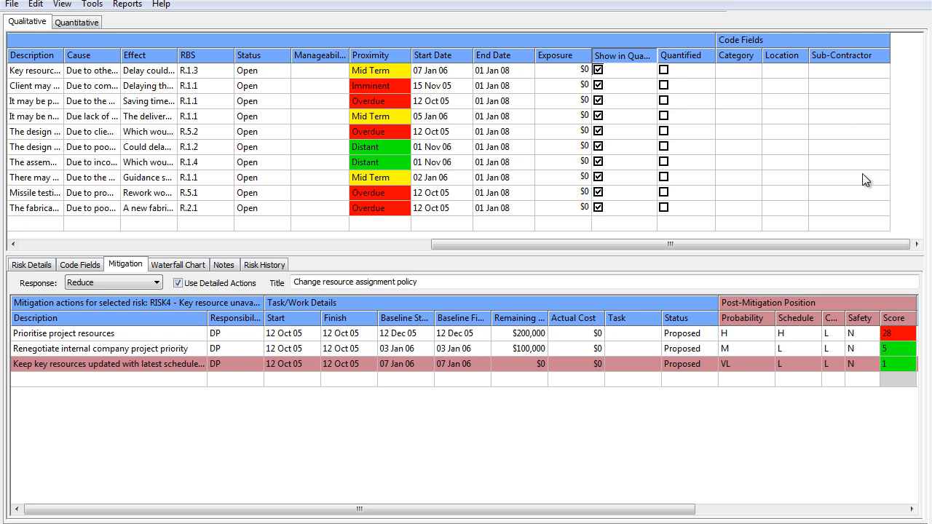
# Review the risk details, mitigation actions, waterfall chart and risk history for the Key resource unavailable risk
pyautogui.moveTo(847, 243); pyautogui.dragTo(264, 243)
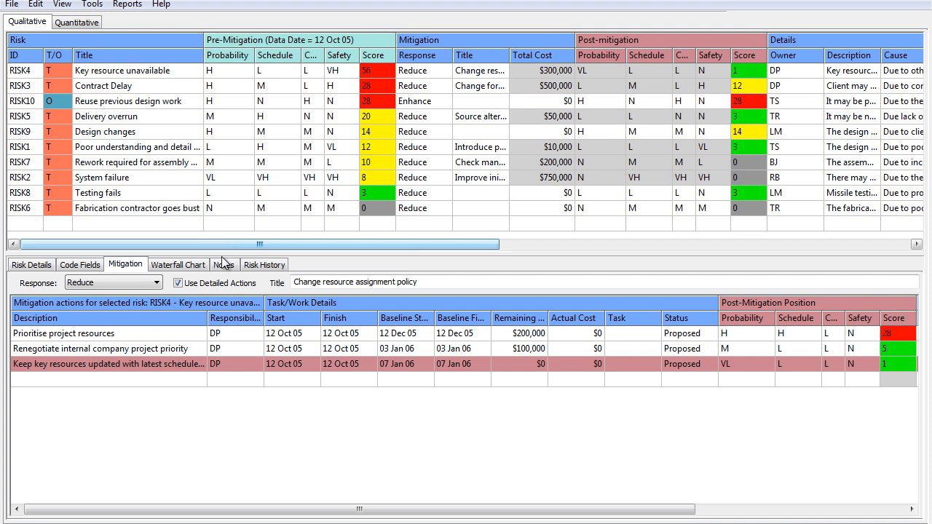
pyautogui.click(32, 265)
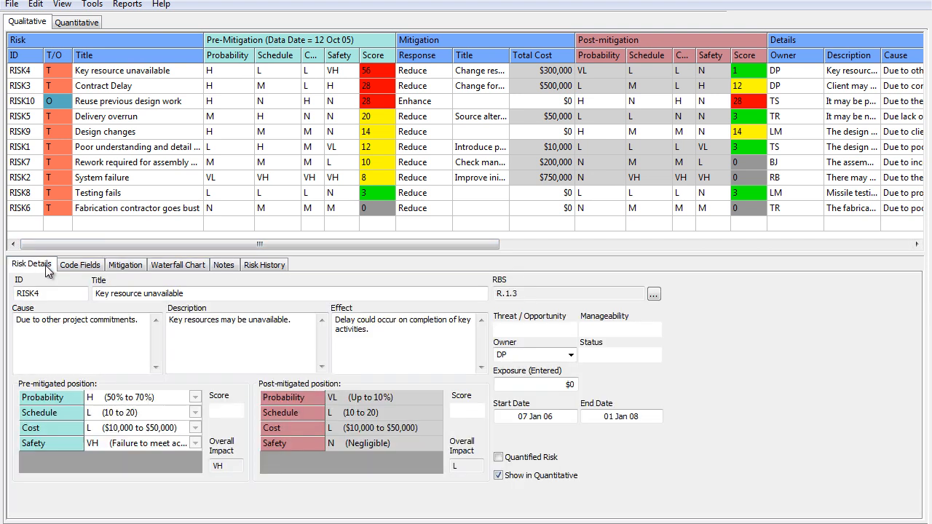
pyautogui.click(122, 265)
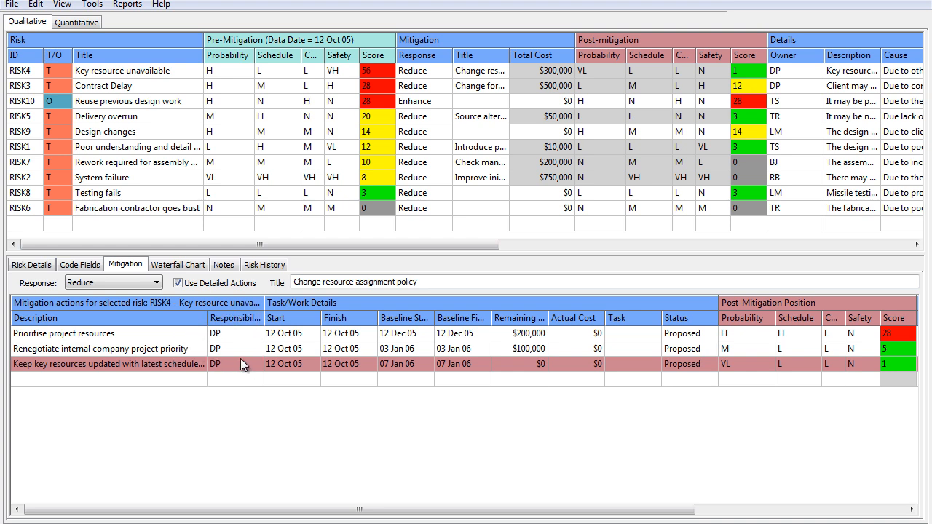
pyautogui.click(197, 270)
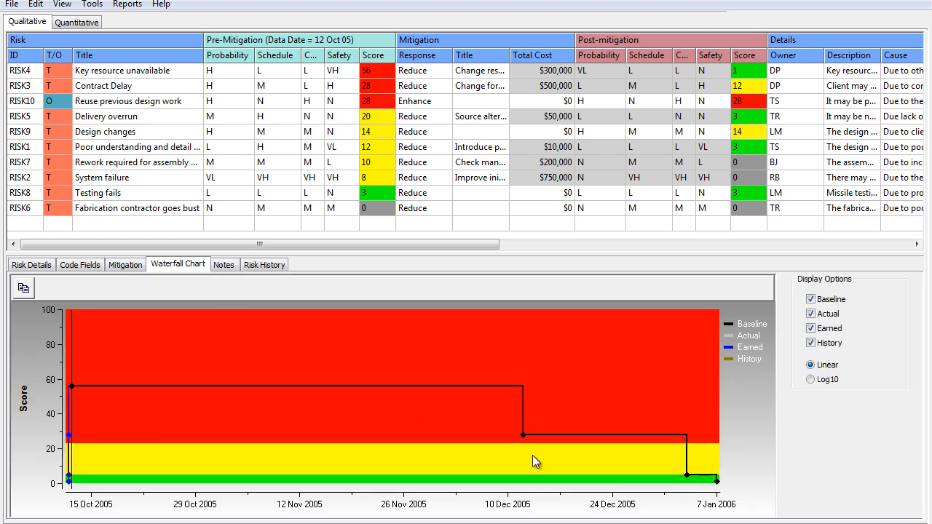
pyautogui.click(263, 267)
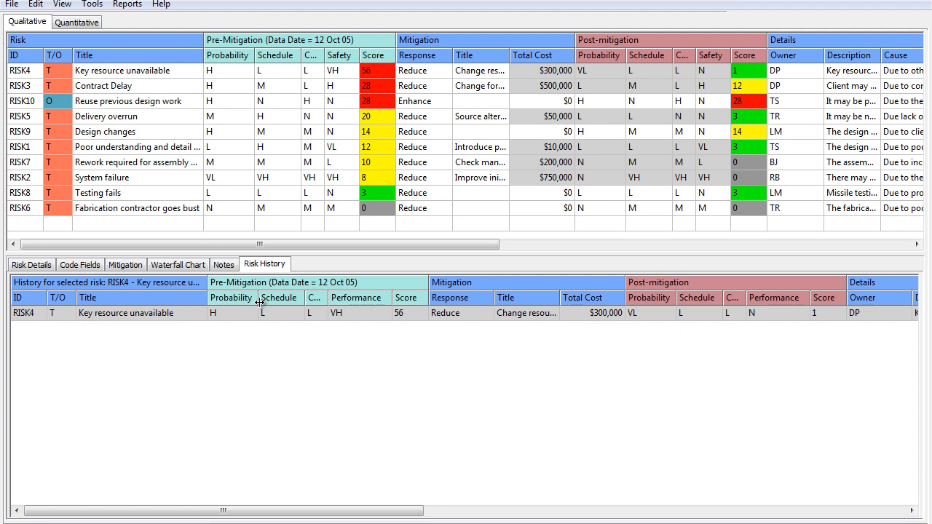
# Export the risk register to the Desktop as a Microsoft Office Excel file named test, and close the exported workbook
pyautogui.click(12, 4)
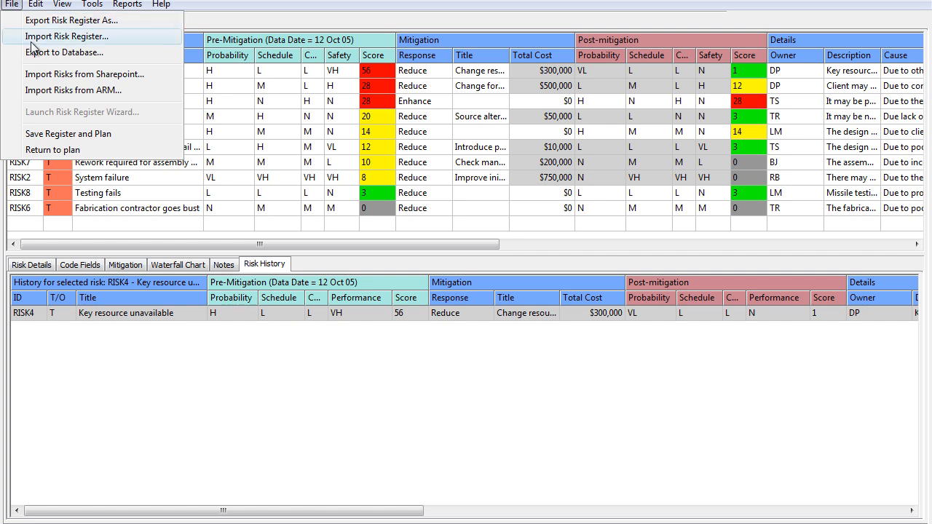
pyautogui.click(38, 22)
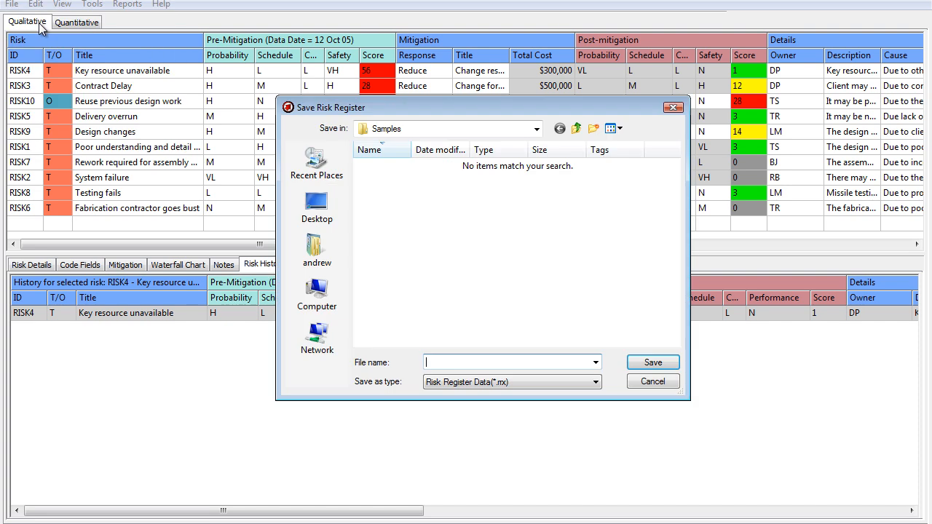
pyautogui.click(470, 383)
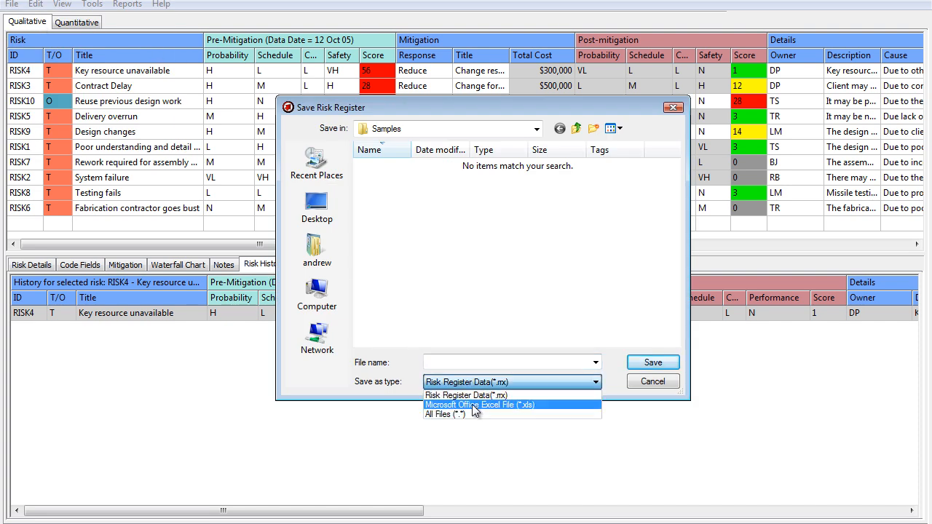
pyautogui.click(474, 405)
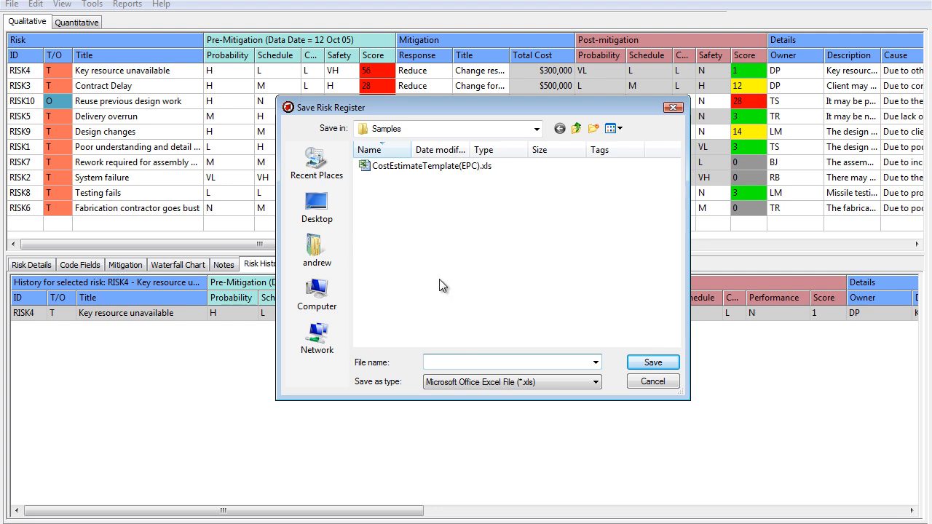
pyautogui.write('test')
pyautogui.click(317, 211)
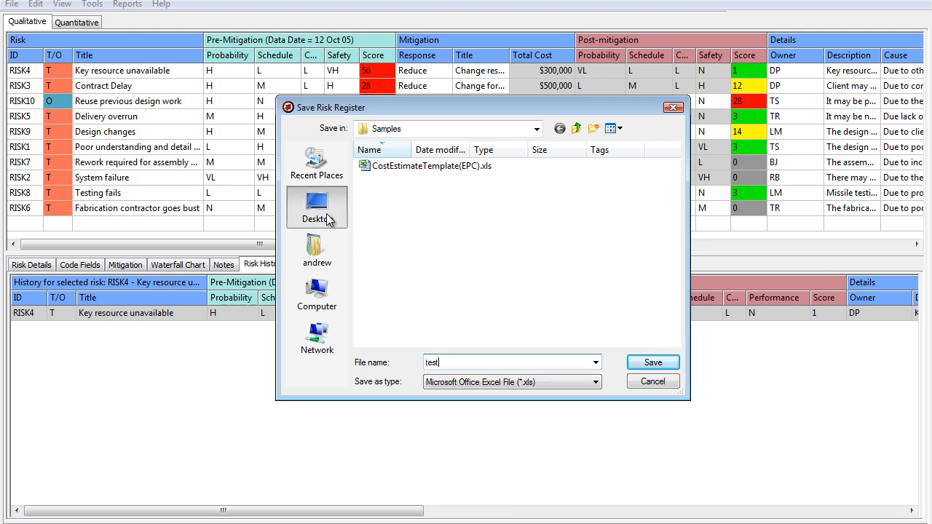
pyautogui.click(652, 362)
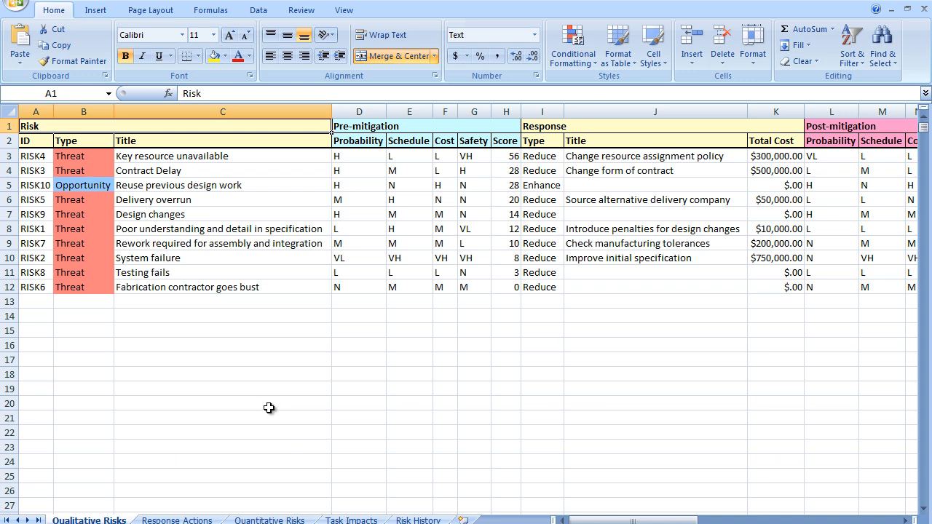
pyautogui.click(920, 5)
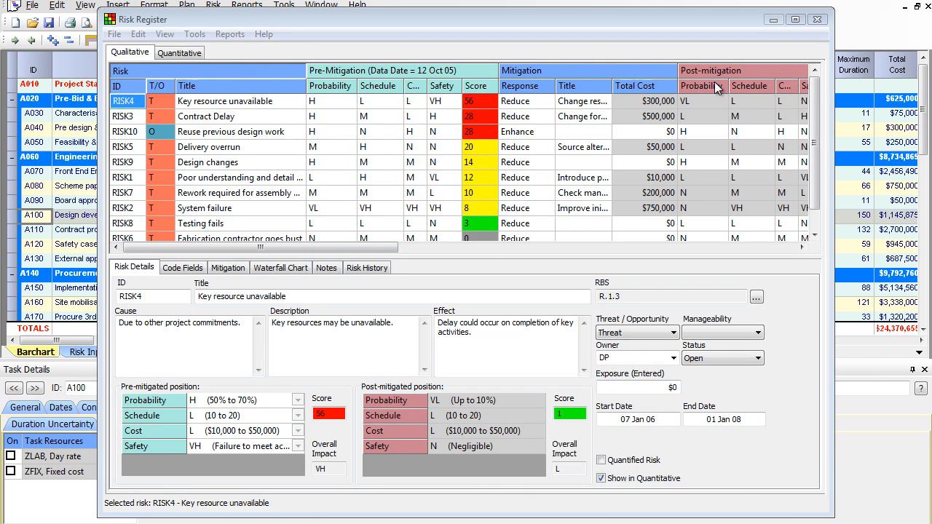
# Check the register's import options and start a risk register import, declining to replace the existing data
pyautogui.click(115, 35)
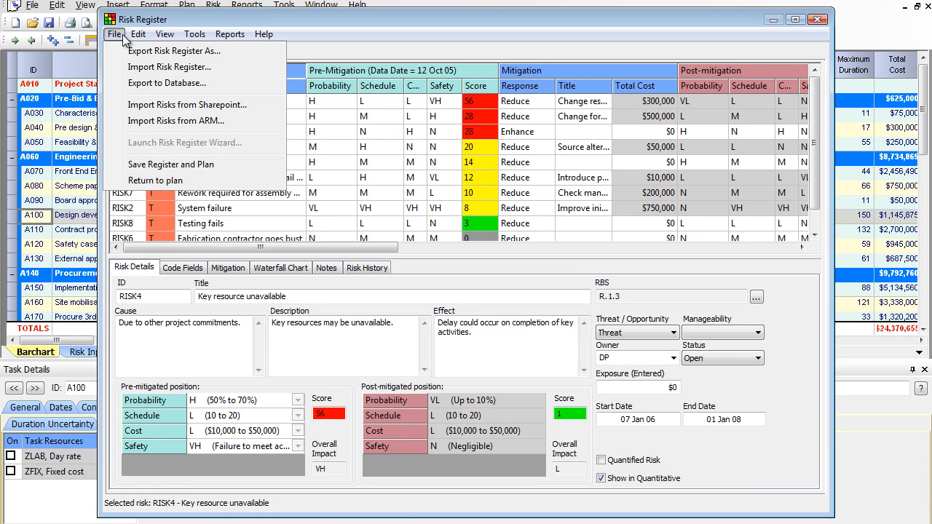
pyautogui.click(324, 131)
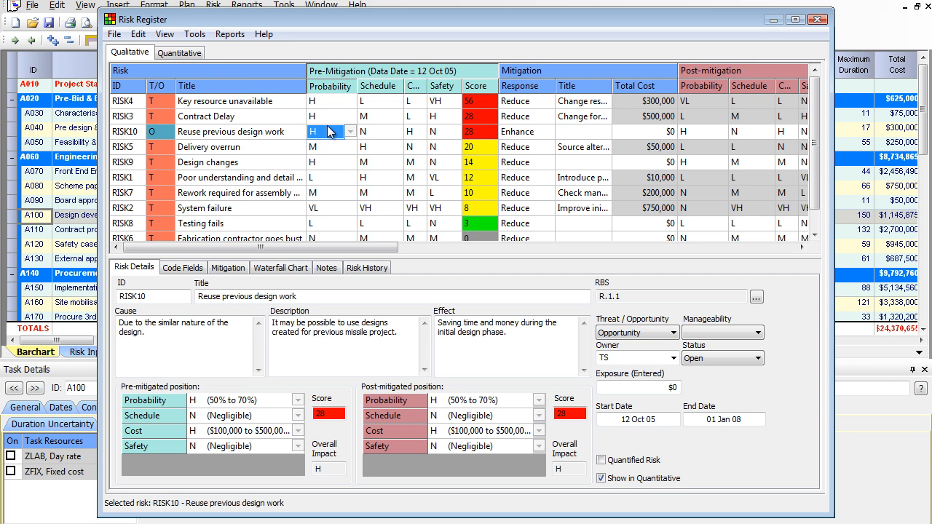
pyautogui.click(122, 33)
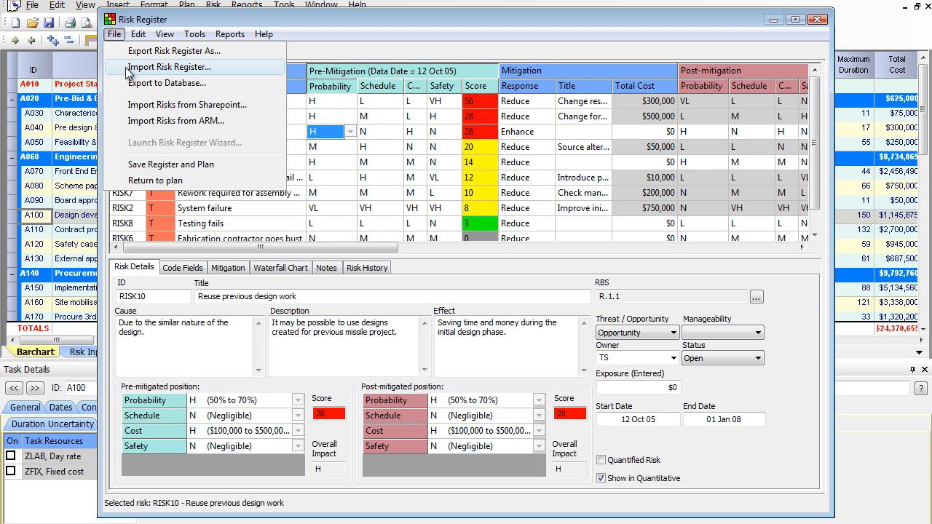
pyautogui.click(127, 67)
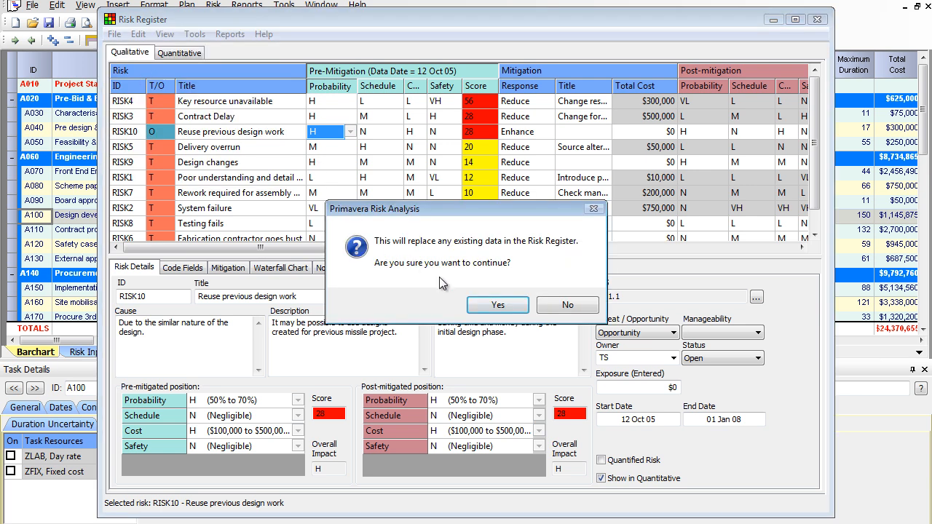
pyautogui.click(544, 308)
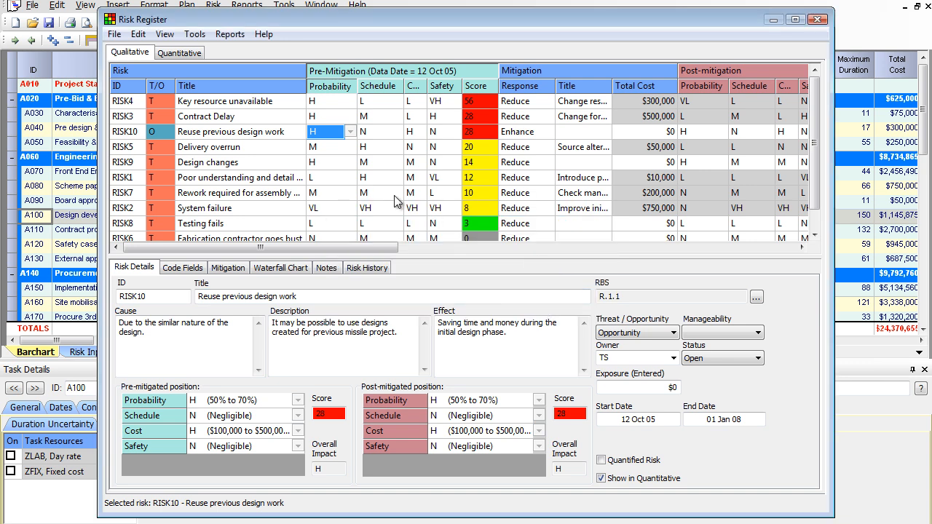